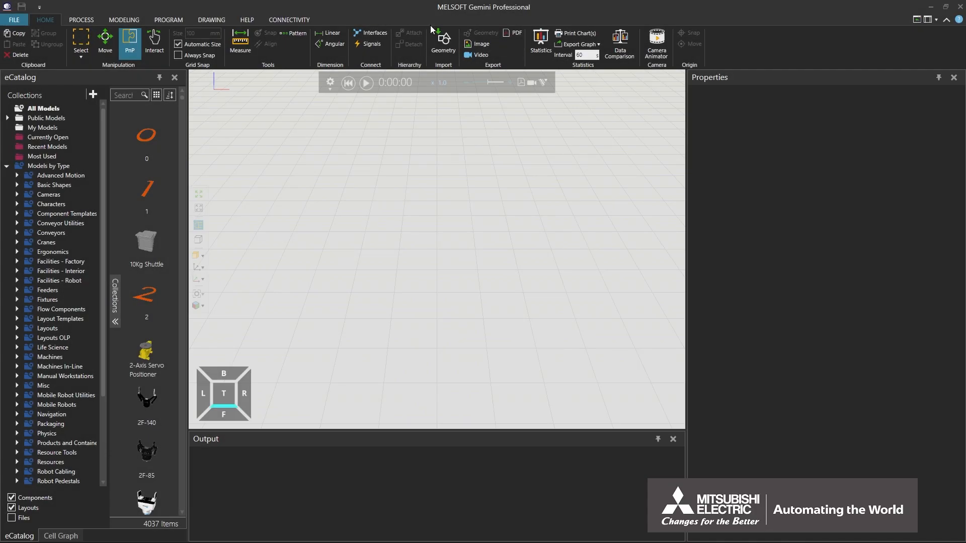
Import MachineBody.SLDPRT as geometry without markups, with a collapsed feature tree and +Z as the up axis
{"action": "left_click", "coordinate": [443, 43]}
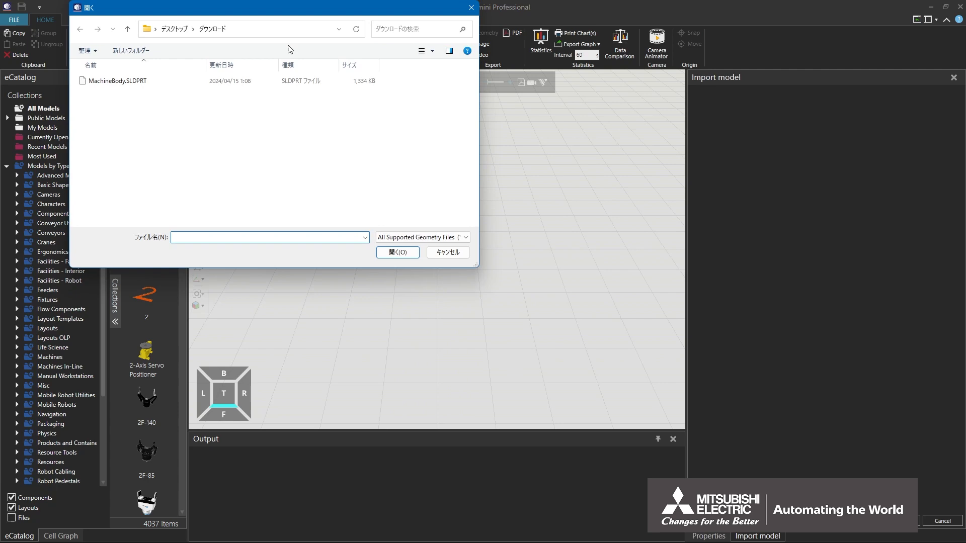
{"action": "left_click", "coordinate": [121, 82]}
{"action": "left_click", "coordinate": [390, 257]}
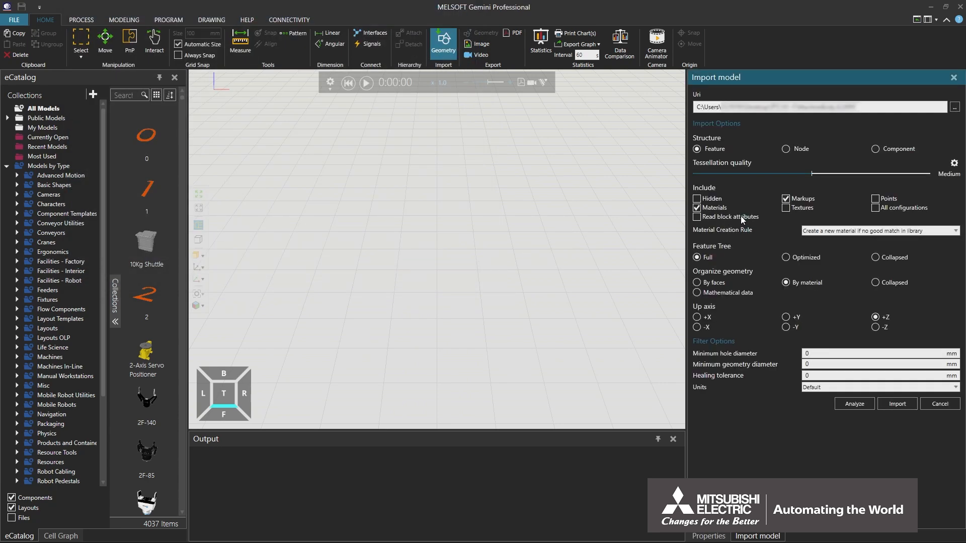
{"action": "left_click", "coordinate": [786, 199]}
{"action": "left_click", "coordinate": [875, 258]}
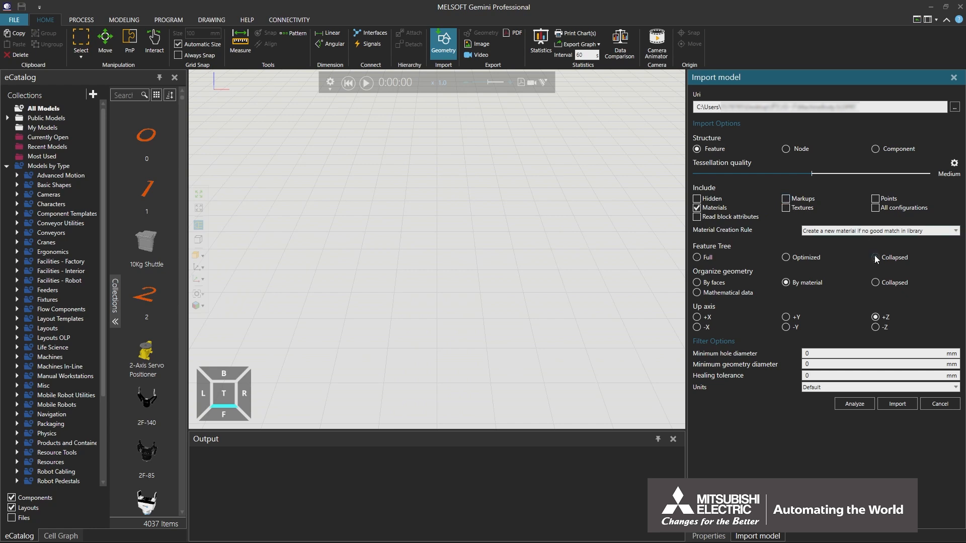
{"action": "left_click", "coordinate": [888, 320]}
{"action": "left_click", "coordinate": [893, 410]}
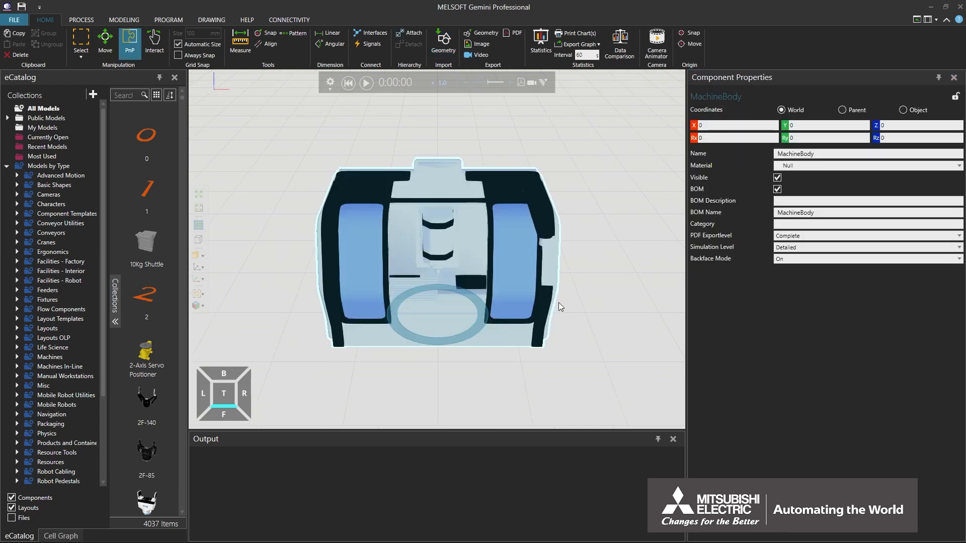
Switch to component modeling and try moving the machine body along the X axis
{"action": "left_click", "coordinate": [122, 20]}
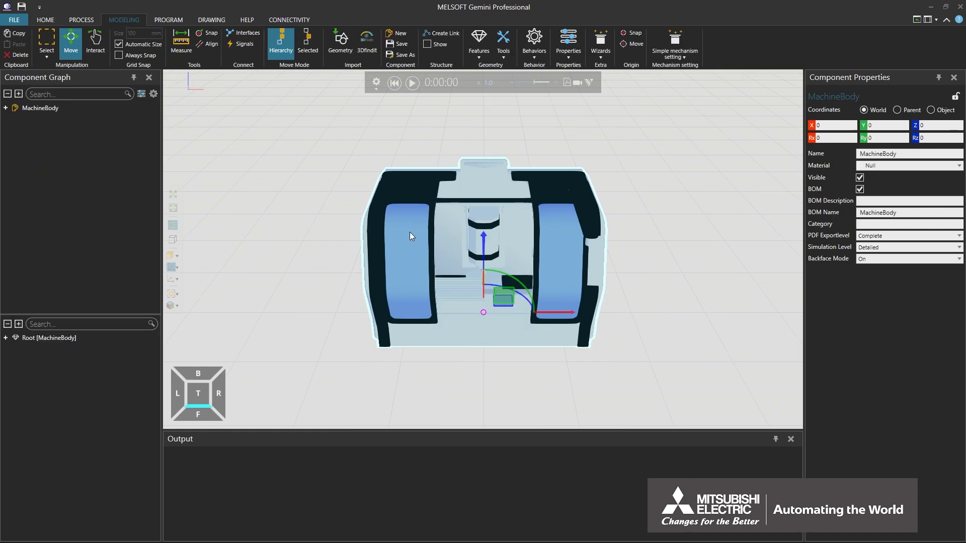
{"action": "left_click", "coordinate": [95, 39]}
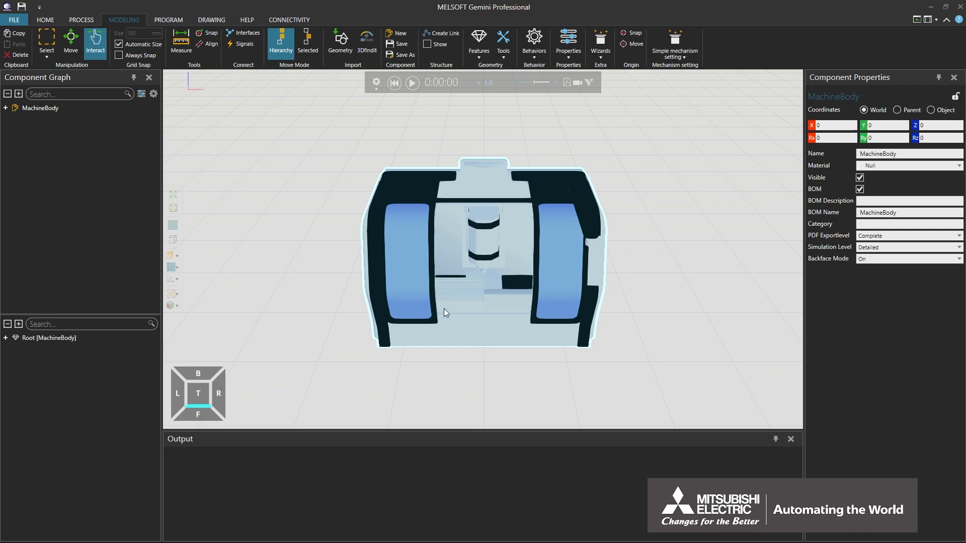
{"action": "left_click", "coordinate": [71, 39]}
{"action": "left_click_drag", "start_coordinate": [553, 313], "coordinate": [516, 319]}
Explode the machine body's single collapsed feature into separate features
{"action": "left_click", "coordinate": [5, 338]}
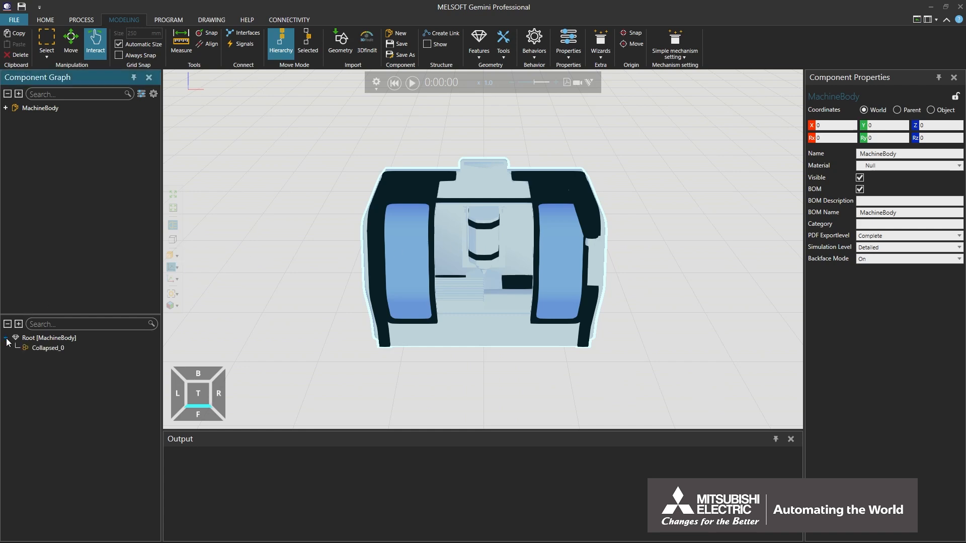
{"action": "right_click", "coordinate": [45, 350]}
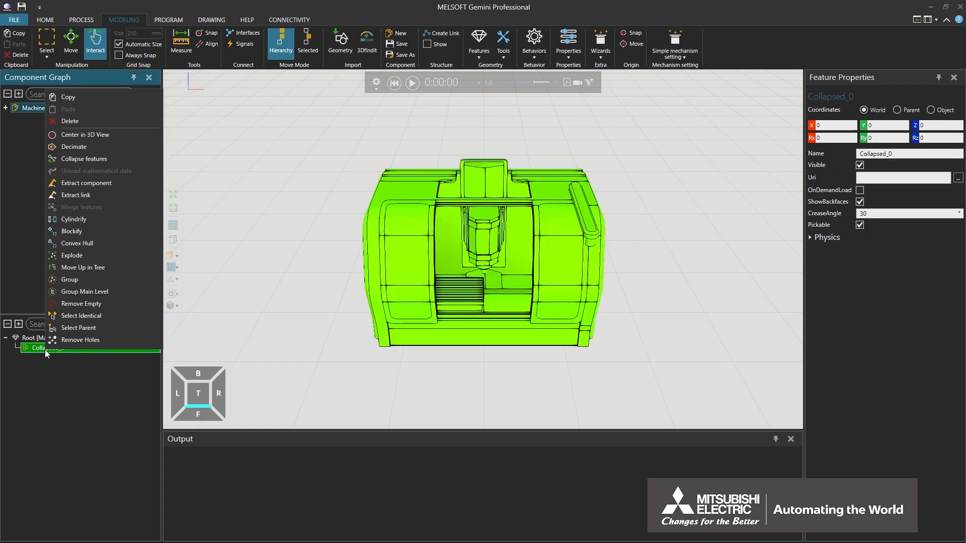
{"action": "left_click", "coordinate": [81, 257]}
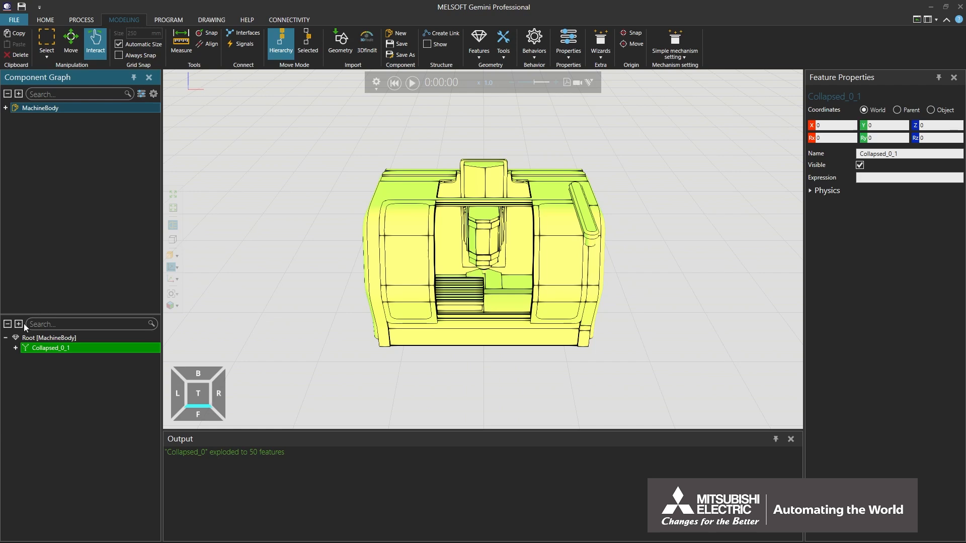
Extract the left door's window and frame, features Collapsed_0__3 and Collapsed_0__4, into a new link
{"action": "left_click", "coordinate": [15, 348]}
{"action": "left_click_drag", "start_coordinate": [41, 315], "coordinate": [41, 235]}
{"action": "scroll", "coordinate": [94, 313], "scroll_direction": "down", "scroll_amount": 3}
{"action": "scroll", "coordinate": [95, 312], "scroll_direction": "down", "scroll_amount": 1}
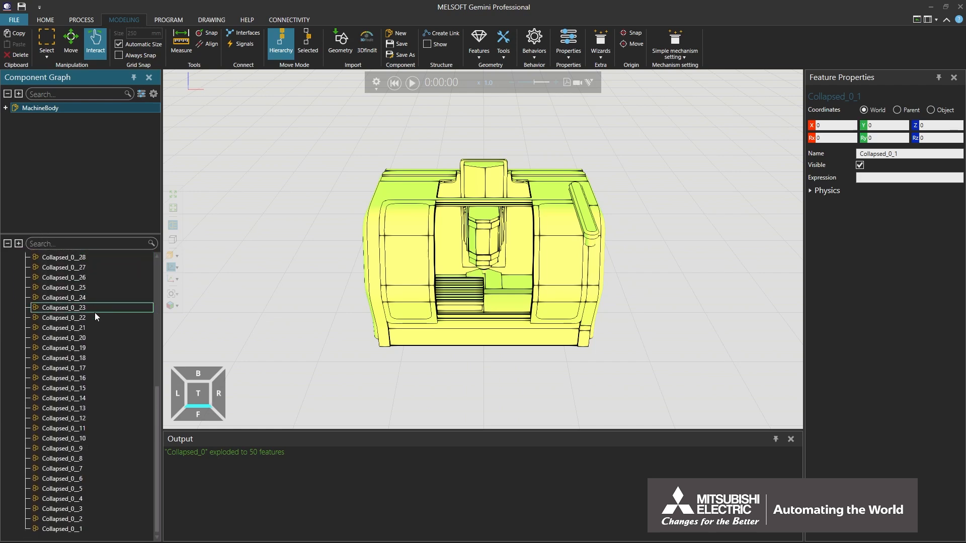
{"action": "scroll", "coordinate": [94, 312], "scroll_direction": "up", "scroll_amount": 5}
{"action": "scroll", "coordinate": [95, 312], "scroll_direction": "down", "scroll_amount": 8}
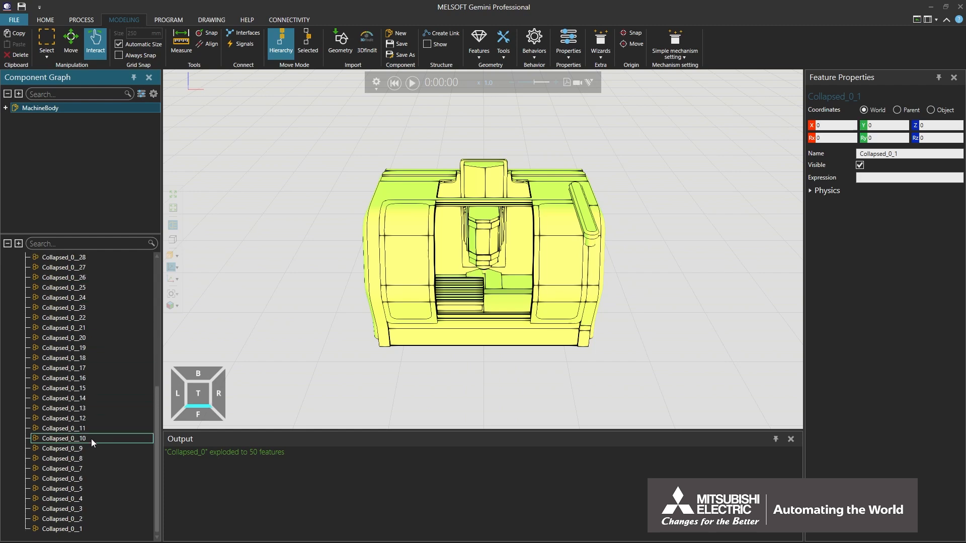
{"action": "left_click", "coordinate": [73, 510]}
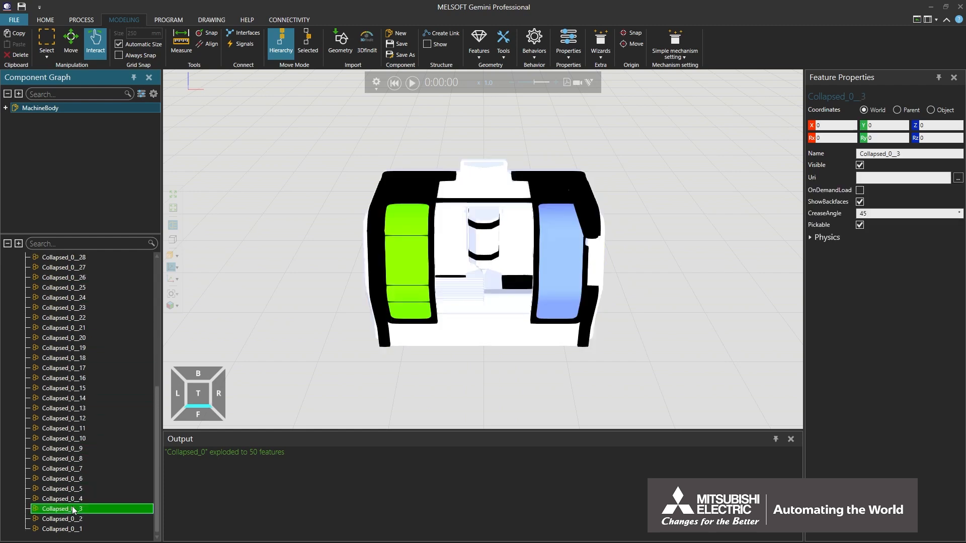
{"action": "left_click", "coordinate": [75, 501], "text": "ctrl"}
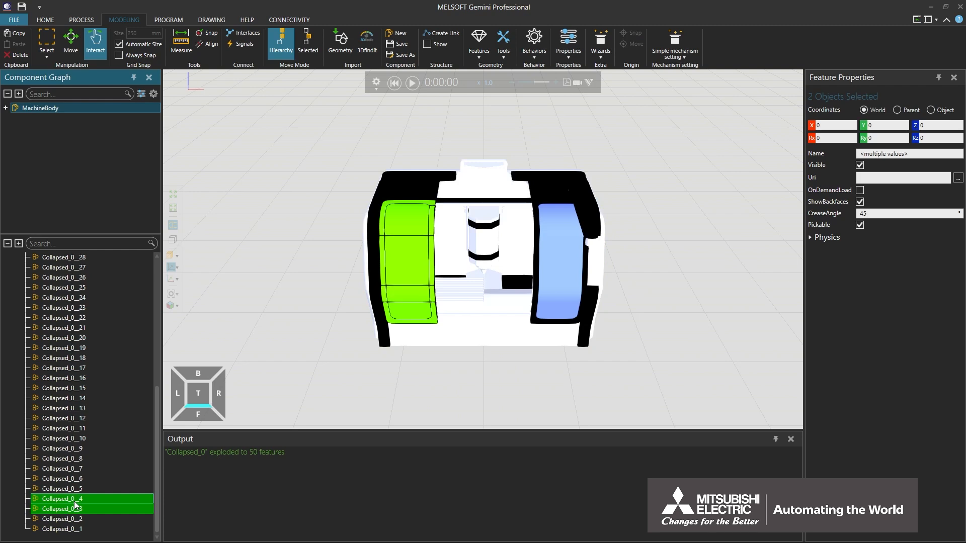
{"action": "right_click", "coordinate": [75, 504]}
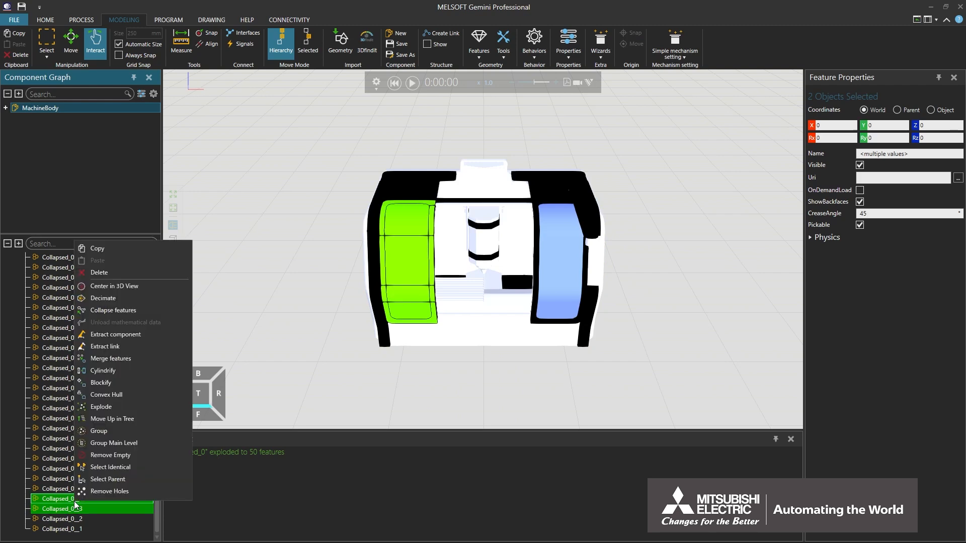
{"action": "left_click", "coordinate": [121, 347]}
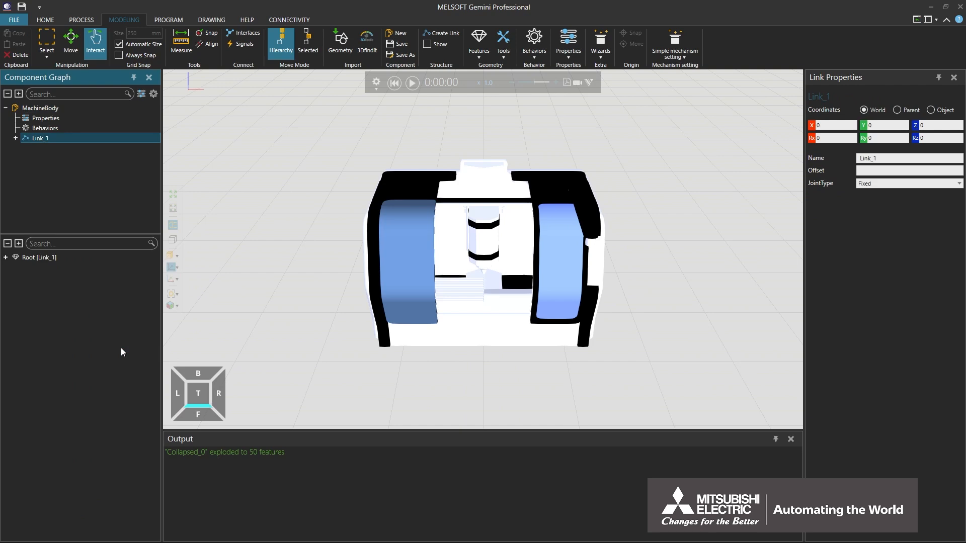
Give the door link a Translational joint along +X driven by a Servo Controller
{"action": "left_click", "coordinate": [43, 138]}
{"action": "left_click", "coordinate": [881, 183]}
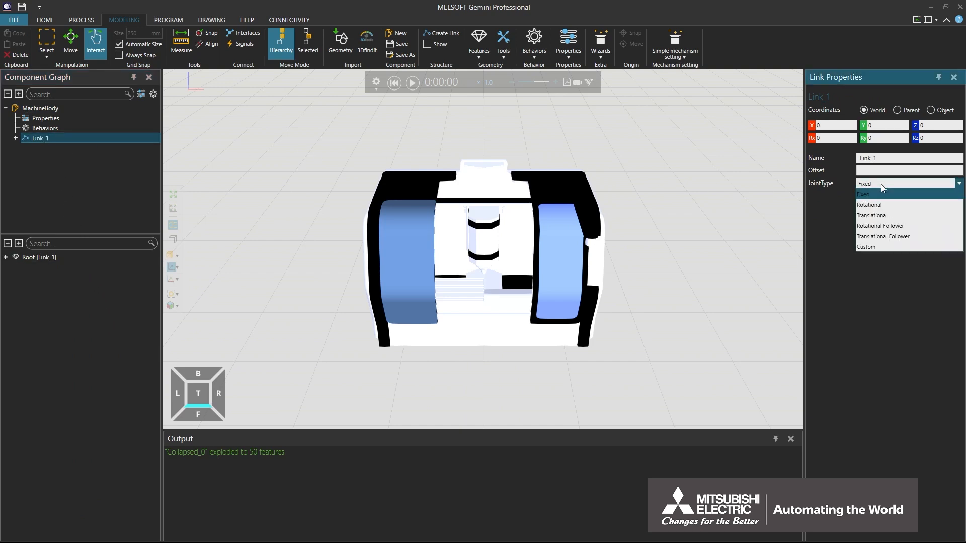
{"action": "left_click", "coordinate": [884, 217]}
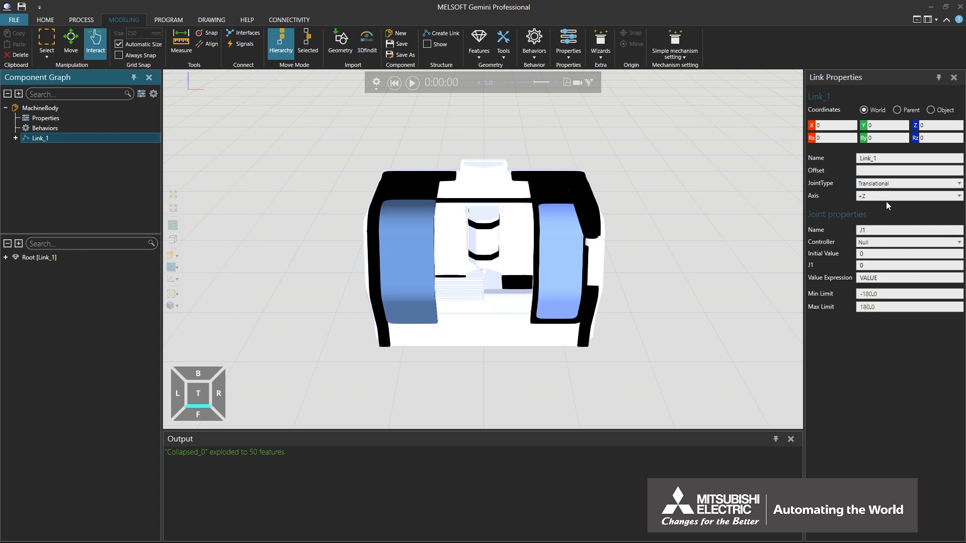
{"action": "left_click", "coordinate": [887, 243]}
{"action": "left_click", "coordinate": [884, 266]}
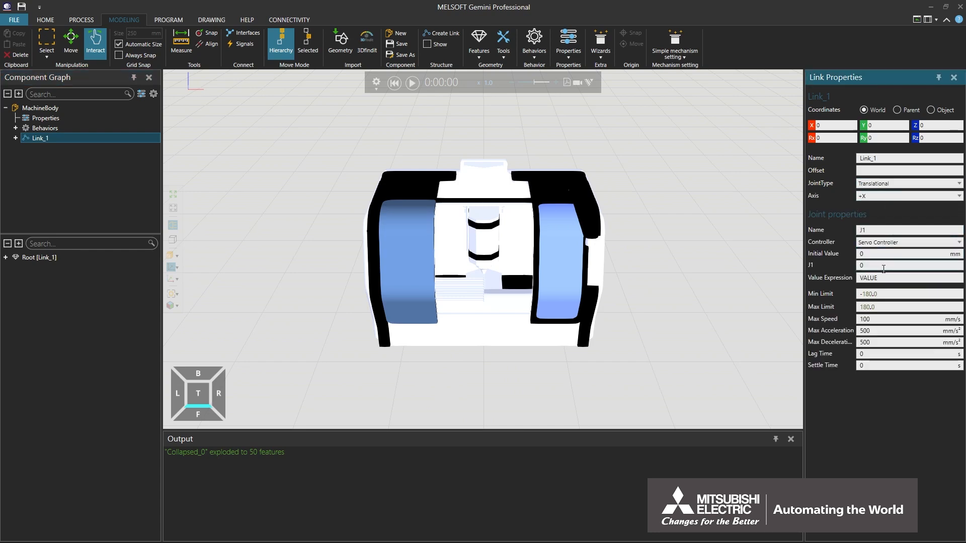
Set the door joint's minimum limit to 0 and its maximum limit to 550
{"action": "left_click", "coordinate": [882, 294]}
{"action": "type", "text": "0"}
{"action": "key", "text": "Tab"}
{"action": "type", "text": "550"}
Test the left door's sliding motion interactively in the 3D view and reset the simulation
{"action": "left_click", "coordinate": [96, 41]}
{"action": "left_click", "coordinate": [46, 139]}
{"action": "left_click_drag", "start_coordinate": [376, 254], "coordinate": [405, 276]}
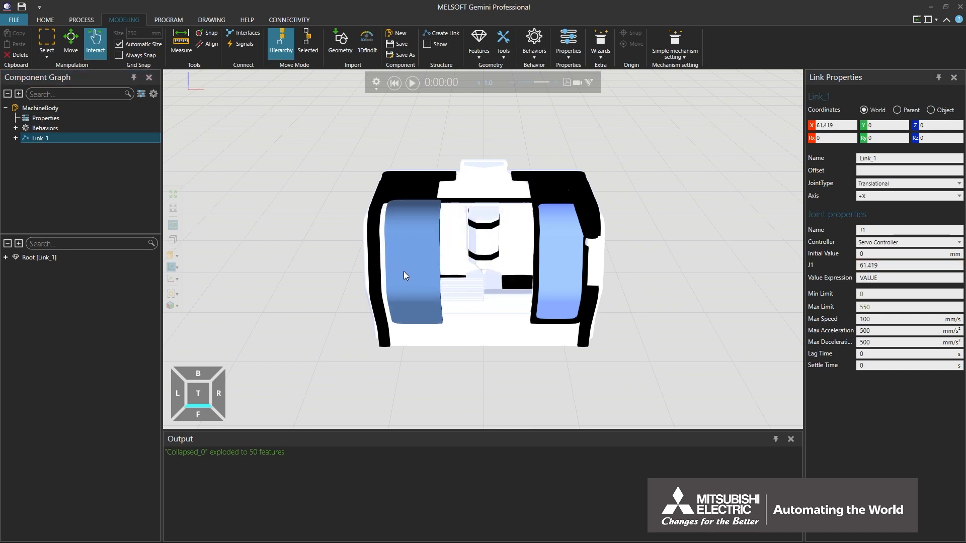
{"action": "left_click", "coordinate": [395, 84]}
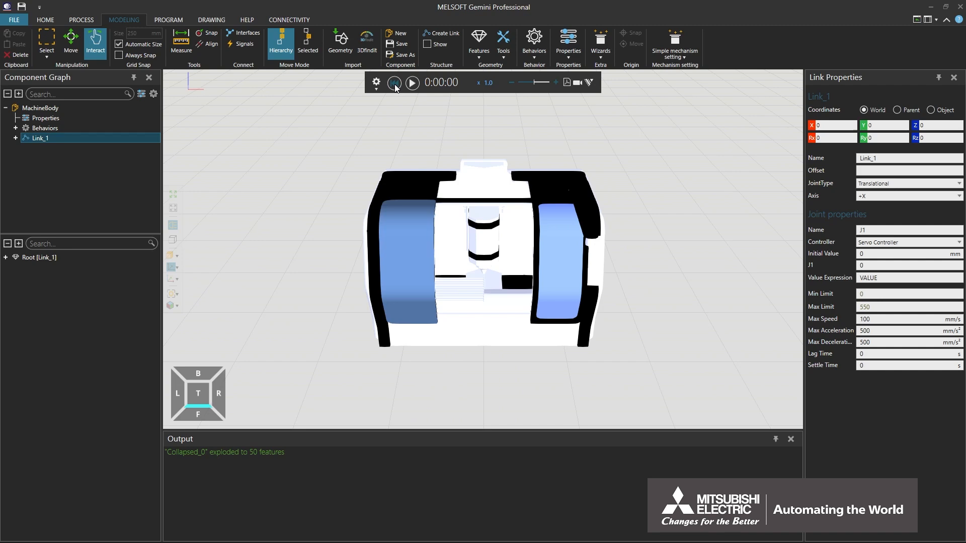
Add a Boolean signal and a Process Executor behavior to the MachineBody component
{"action": "left_click", "coordinate": [64, 109]}
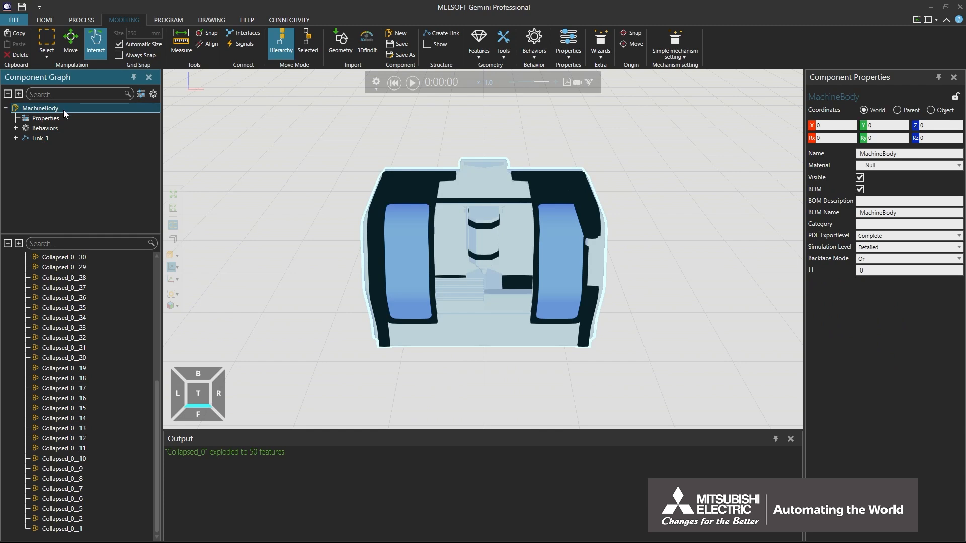
{"action": "left_click", "coordinate": [533, 40]}
{"action": "left_click", "coordinate": [552, 104]}
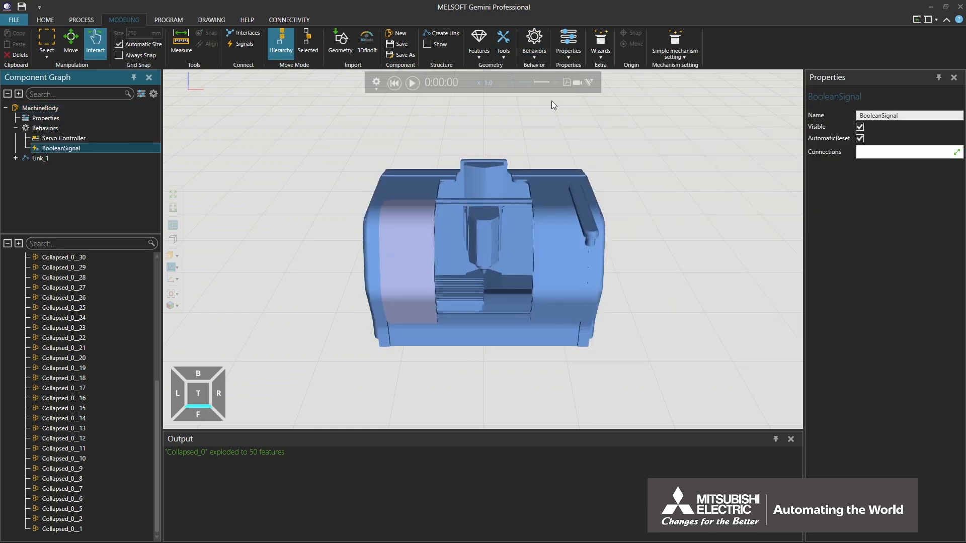
{"action": "left_click", "coordinate": [538, 40]}
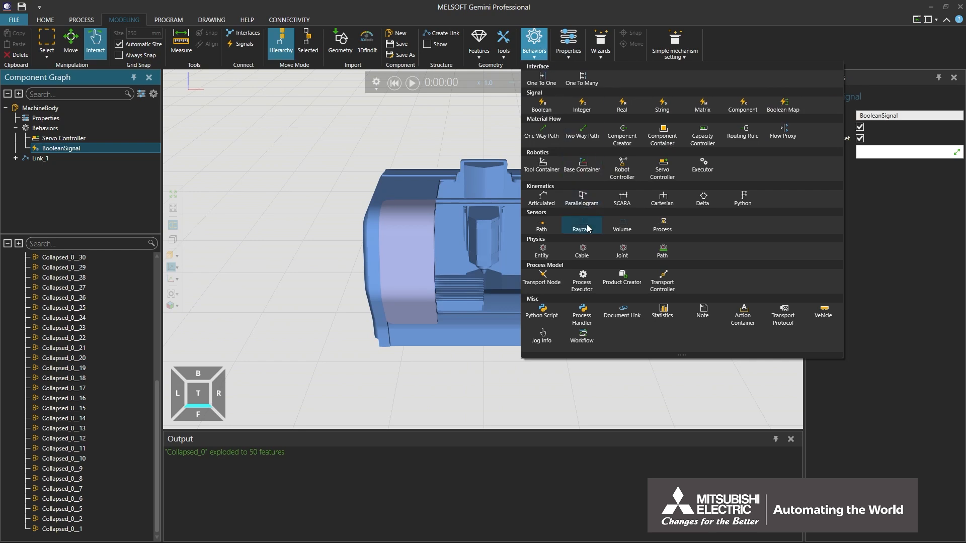
{"action": "left_click", "coordinate": [588, 278]}
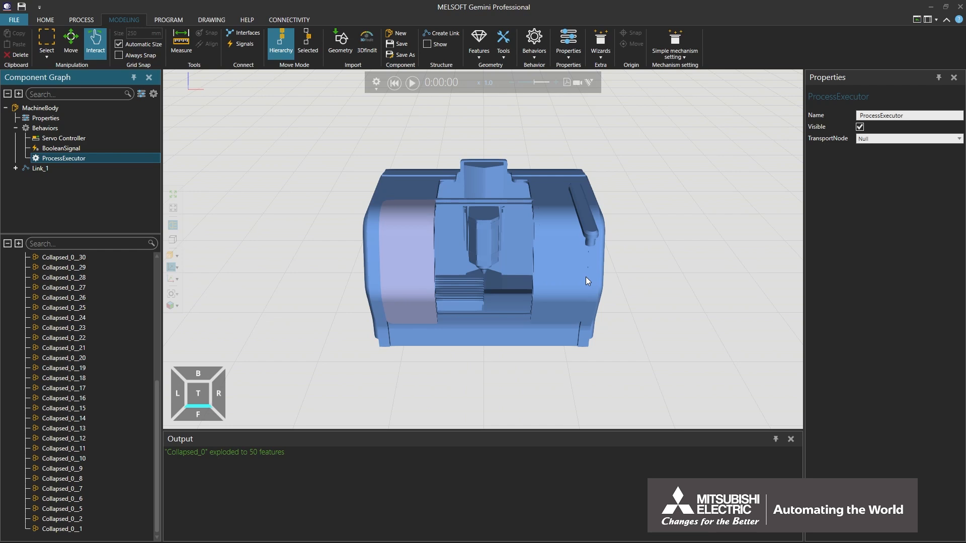
Open the machine body's process executor in the process editor and add a new process
{"action": "left_click", "coordinate": [85, 21]}
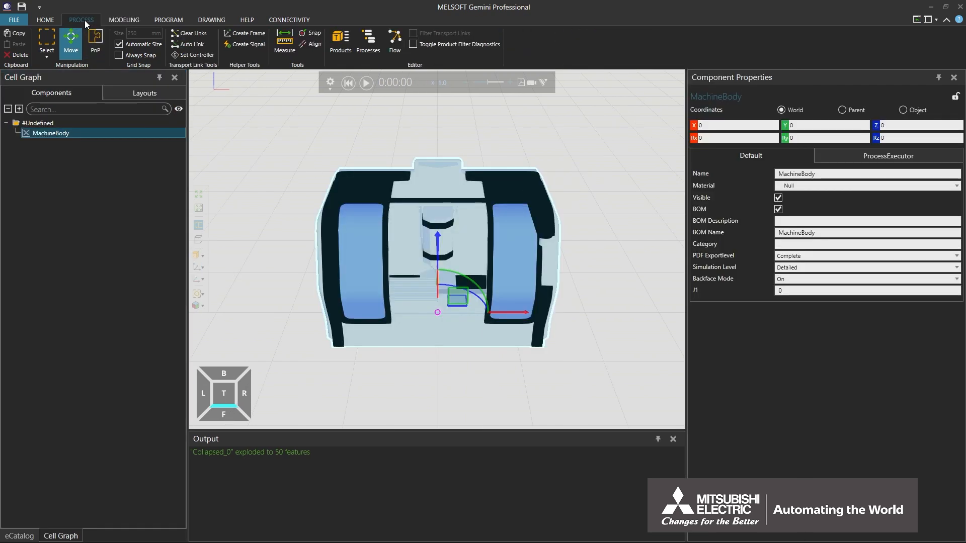
{"action": "left_click", "coordinate": [368, 43]}
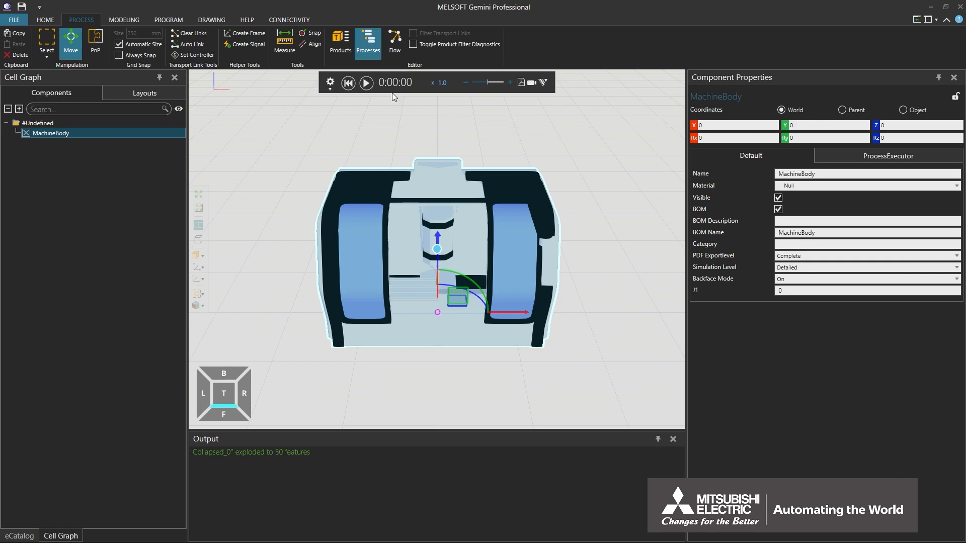
{"action": "left_click", "coordinate": [437, 250]}
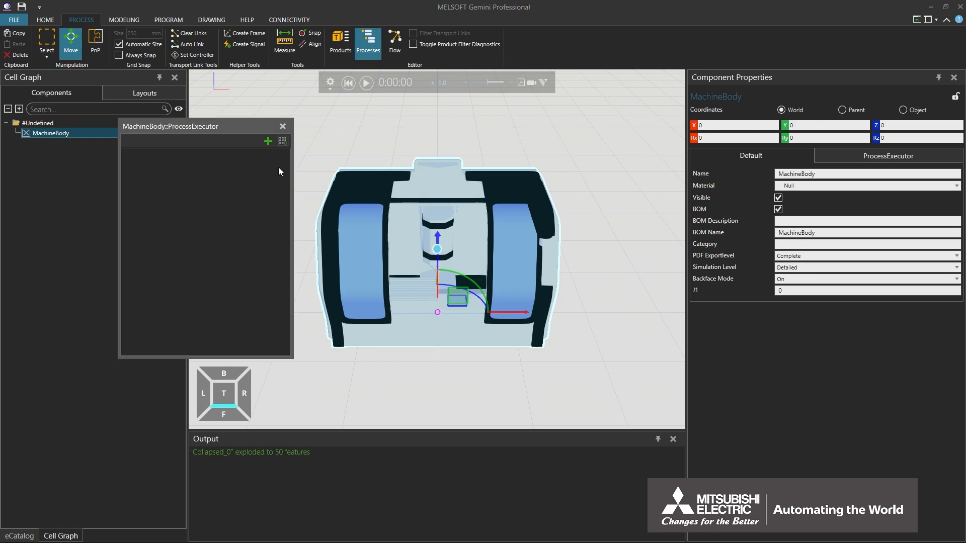
{"action": "left_click", "coordinate": [268, 142]}
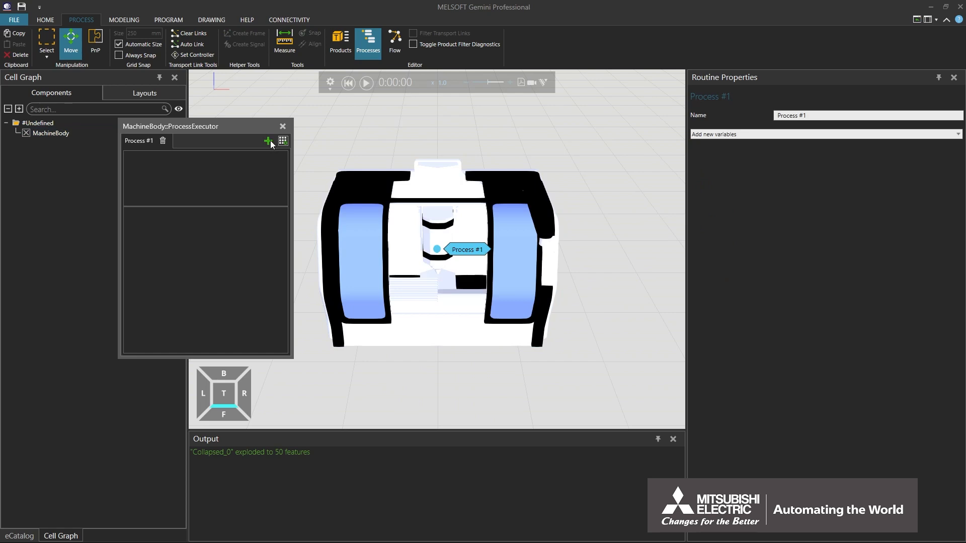
Add a Wait Signal statement to the process that waits for BooleanSignal to be True with a 10 s timeout
{"action": "left_click", "coordinate": [283, 141]}
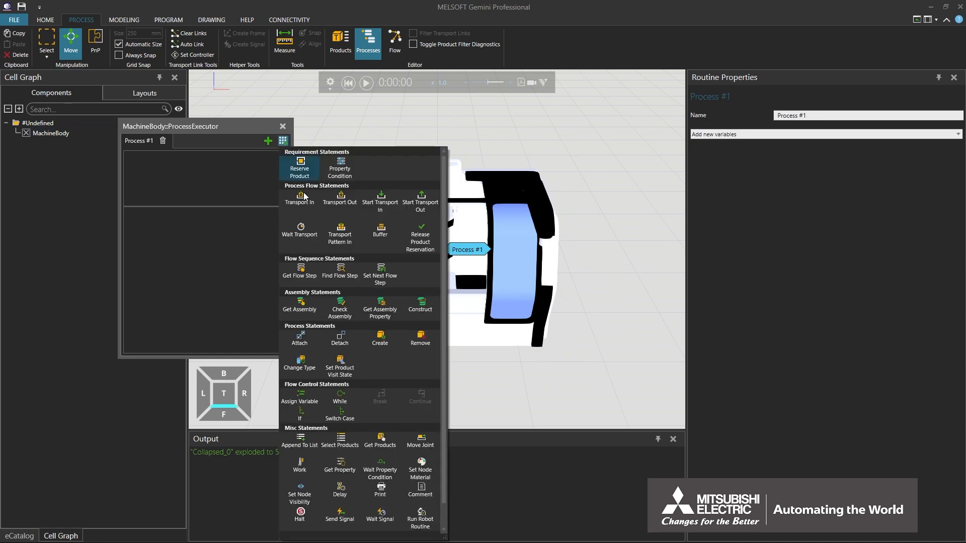
{"action": "left_click", "coordinate": [383, 513]}
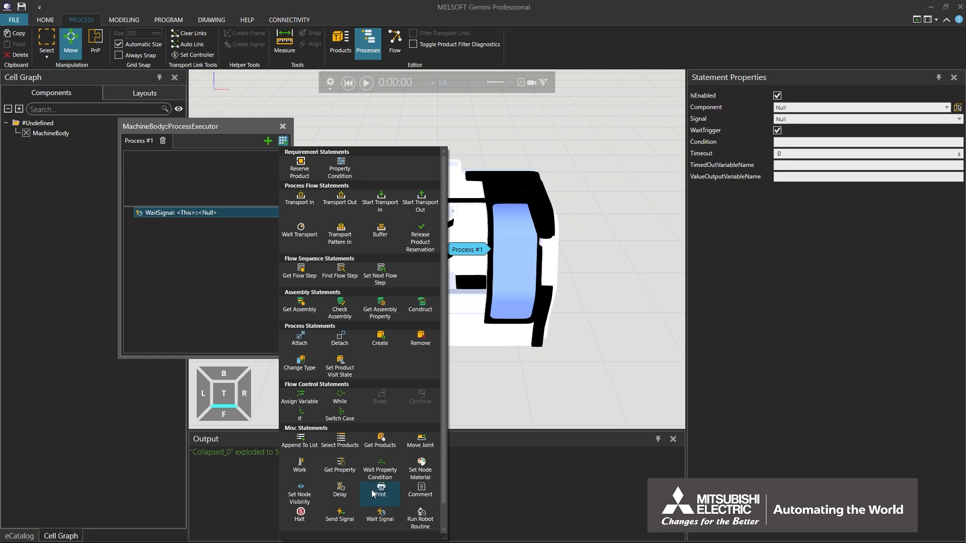
{"action": "left_click", "coordinate": [200, 214]}
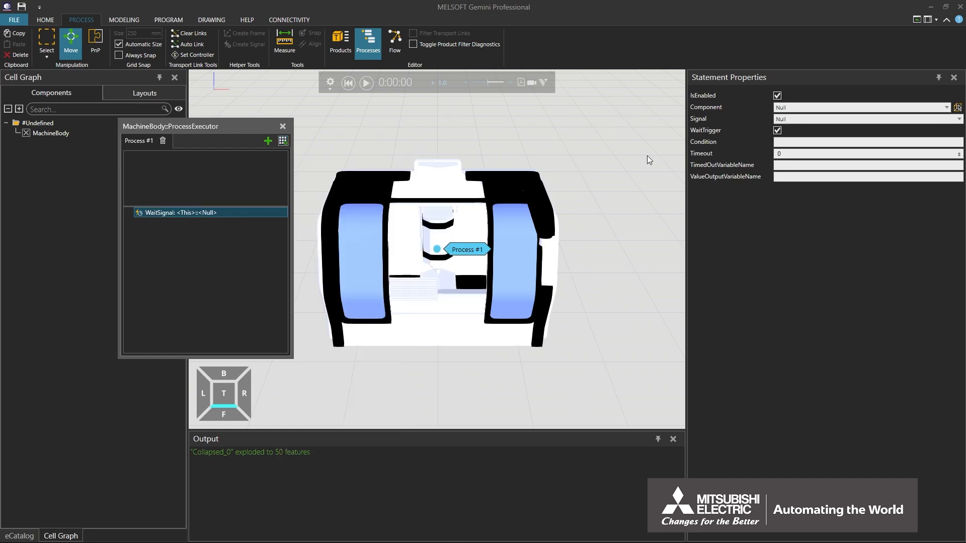
{"action": "left_click", "coordinate": [959, 119]}
{"action": "left_click", "coordinate": [810, 130]}
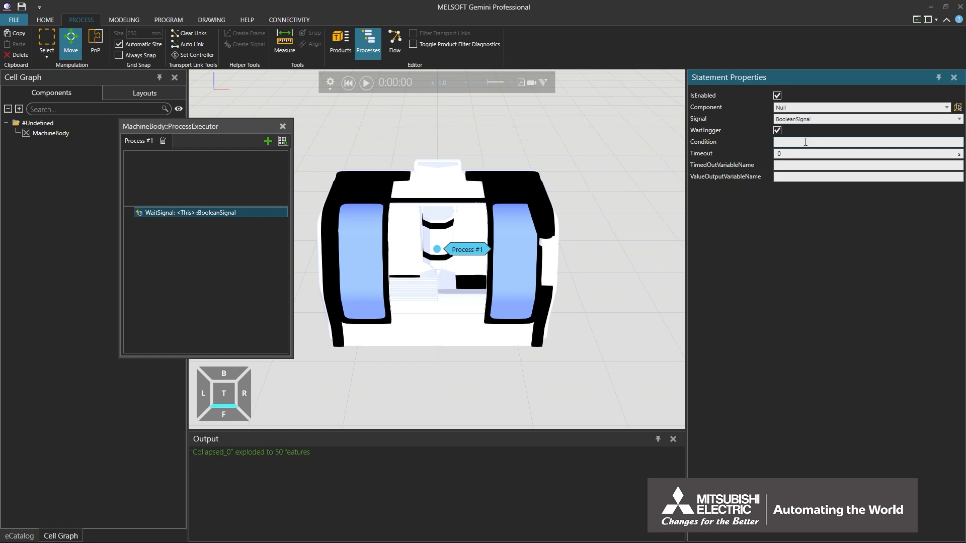
{"action": "left_click", "coordinate": [814, 142]}
{"action": "type", "text": "True"}
{"action": "key", "text": "Tab"}
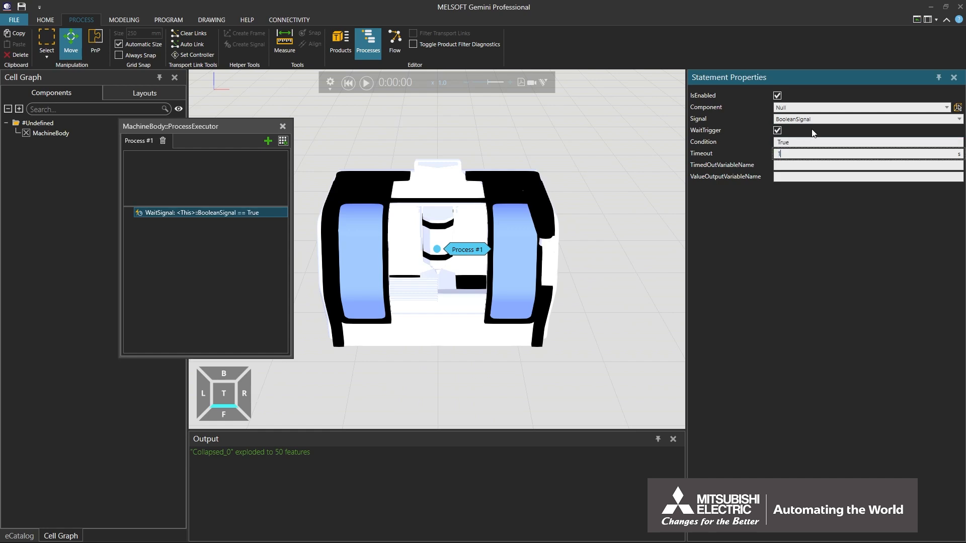
{"action": "type", "text": "10"}
Add a Move Joint statement after the wait, using the Servo Controller's joint J1 with a target value of 550
{"action": "left_click", "coordinate": [283, 142]}
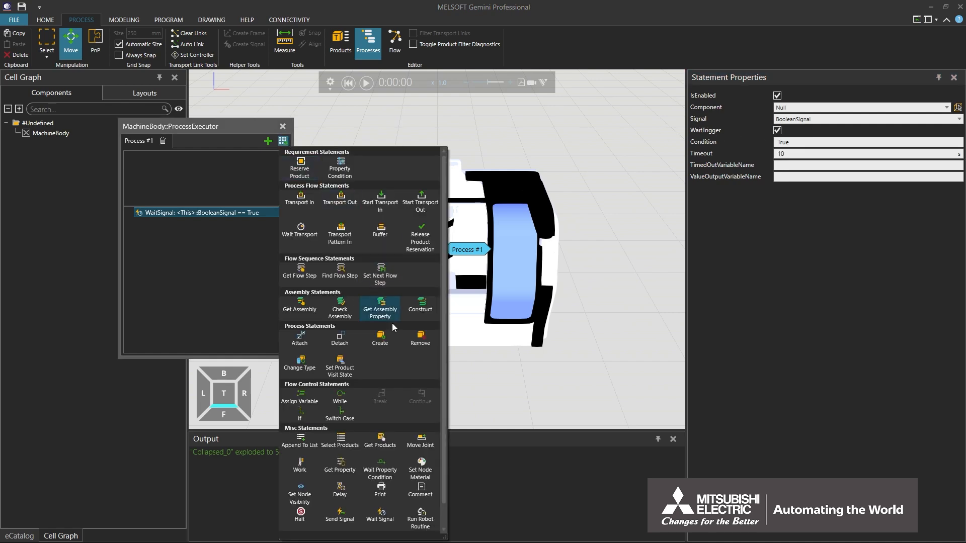
{"action": "left_click", "coordinate": [420, 440]}
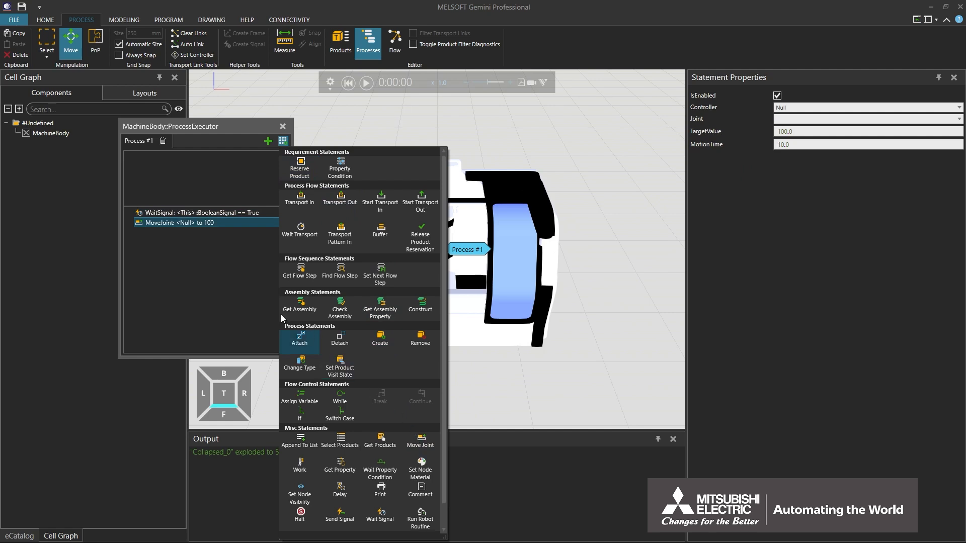
{"action": "left_click", "coordinate": [193, 224]}
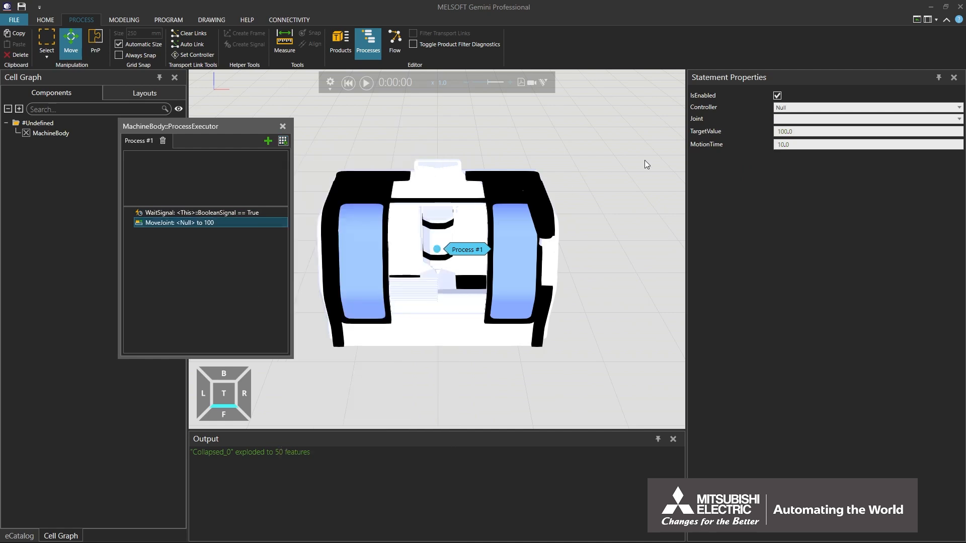
{"action": "left_click", "coordinate": [804, 107]}
{"action": "left_click", "coordinate": [808, 128]}
{"action": "left_click", "coordinate": [808, 119]}
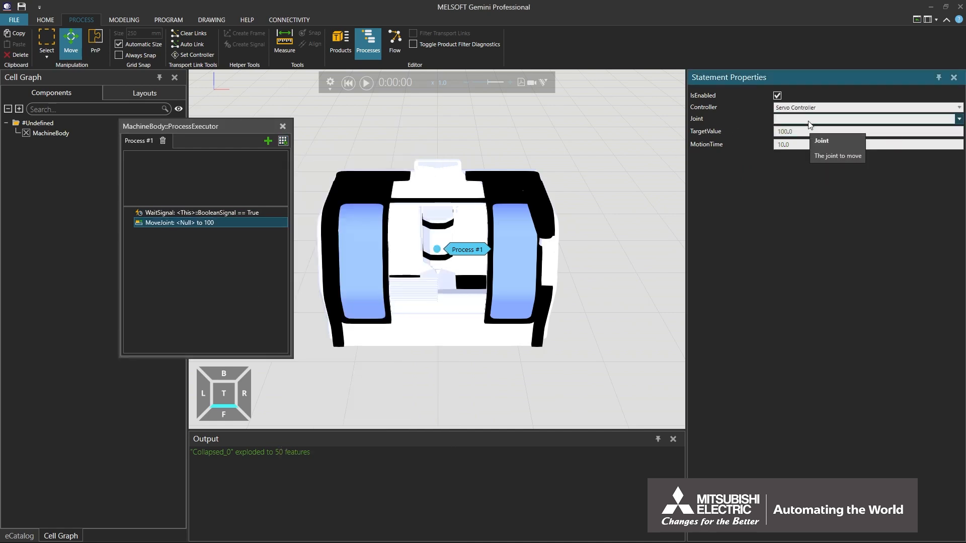
{"action": "left_click", "coordinate": [809, 127]}
{"action": "double_click", "coordinate": [805, 131]}
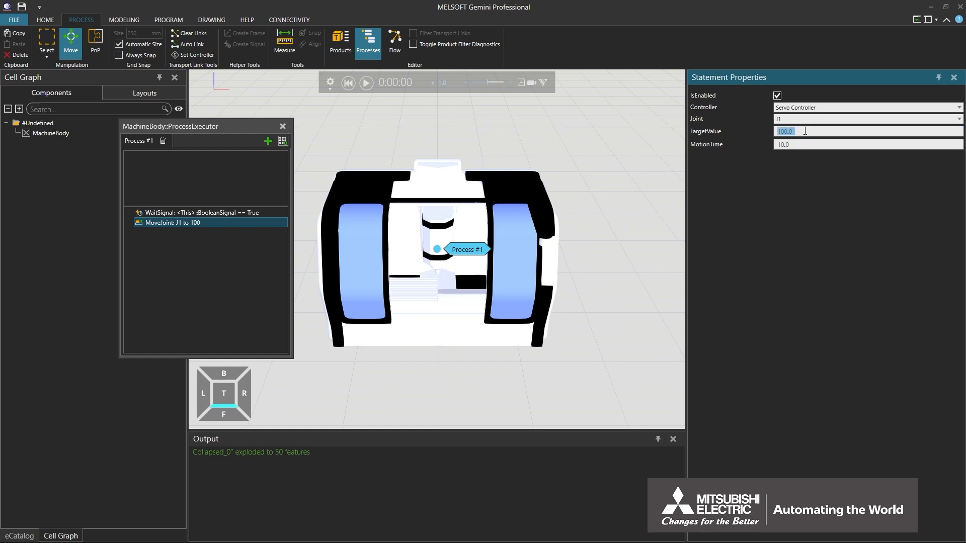
{"action": "type", "text": "550"}
Duplicate the Wait Signal and Move Joint statements together within Process #1
{"action": "left_click", "coordinate": [203, 223], "text": "ctrl"}
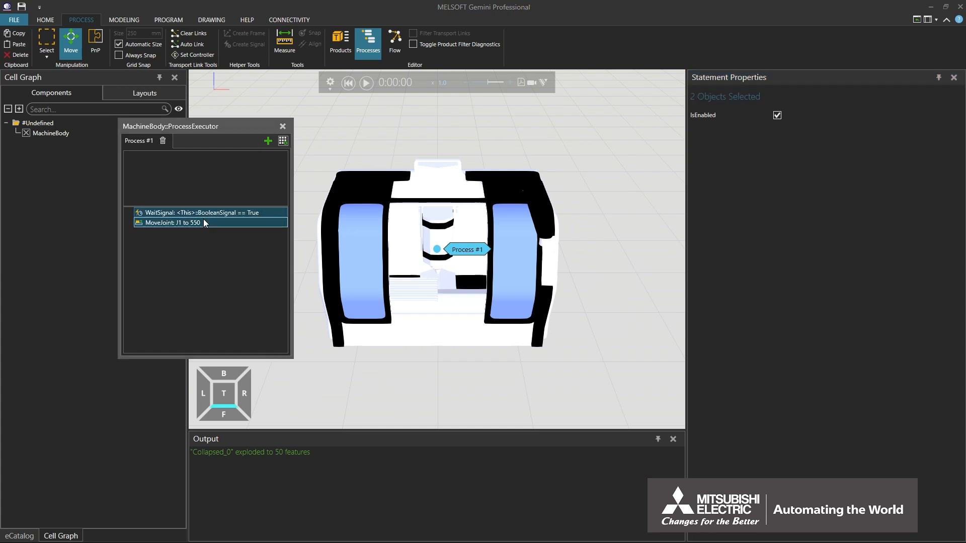
{"action": "right_click", "coordinate": [202, 222]}
{"action": "left_click", "coordinate": [217, 249]}
{"action": "right_click", "coordinate": [190, 245]}
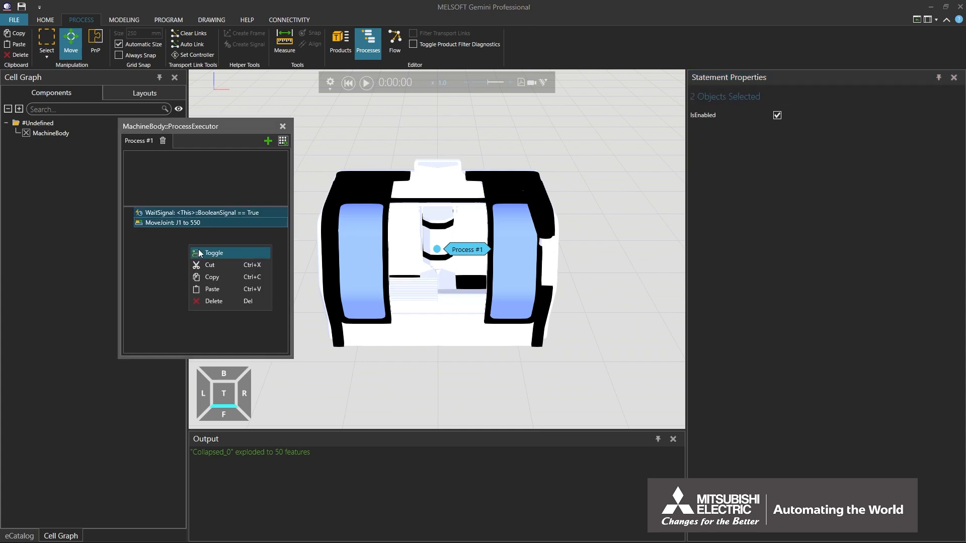
{"action": "left_click", "coordinate": [215, 288]}
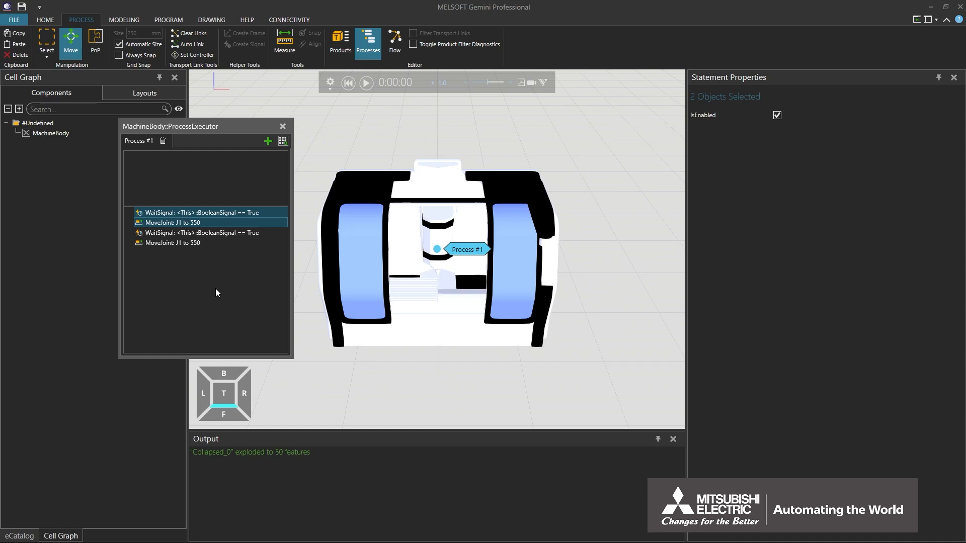
Set the copied Wait Signal's condition to False and the copied Move Joint's target value to 0
{"action": "left_click", "coordinate": [211, 233]}
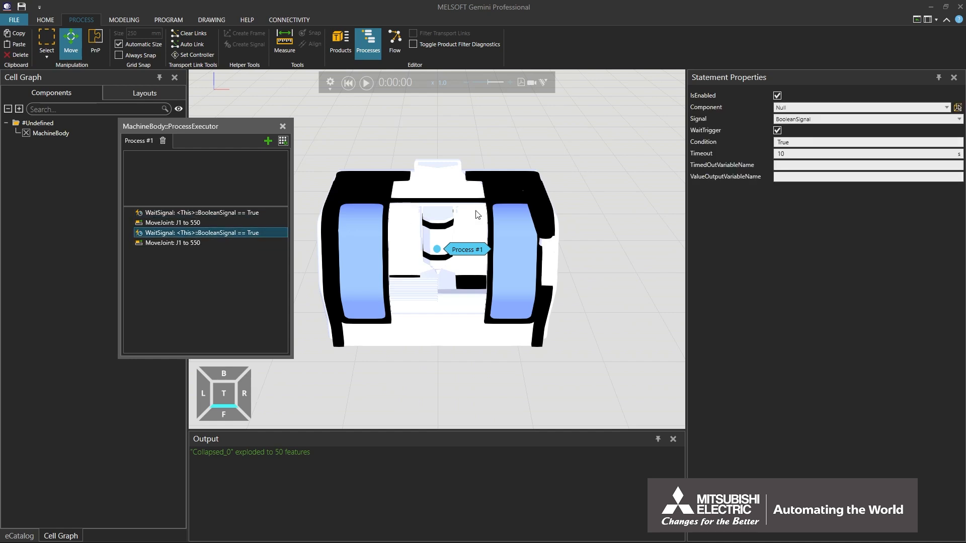
{"action": "double_click", "coordinate": [793, 143]}
{"action": "type", "text": "False"}
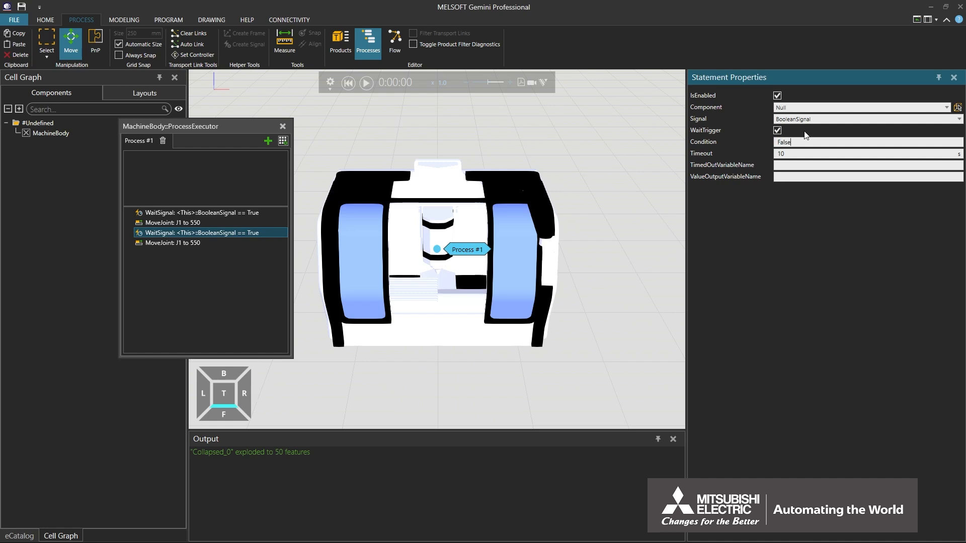
{"action": "key", "text": "Return"}
{"action": "left_click", "coordinate": [227, 244]}
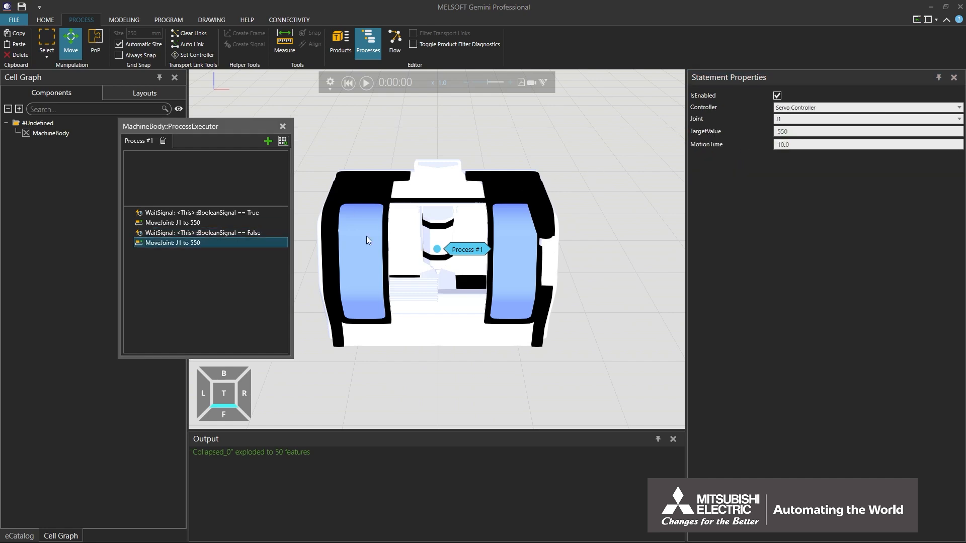
{"action": "double_click", "coordinate": [785, 132]}
{"action": "type", "text": "0"}
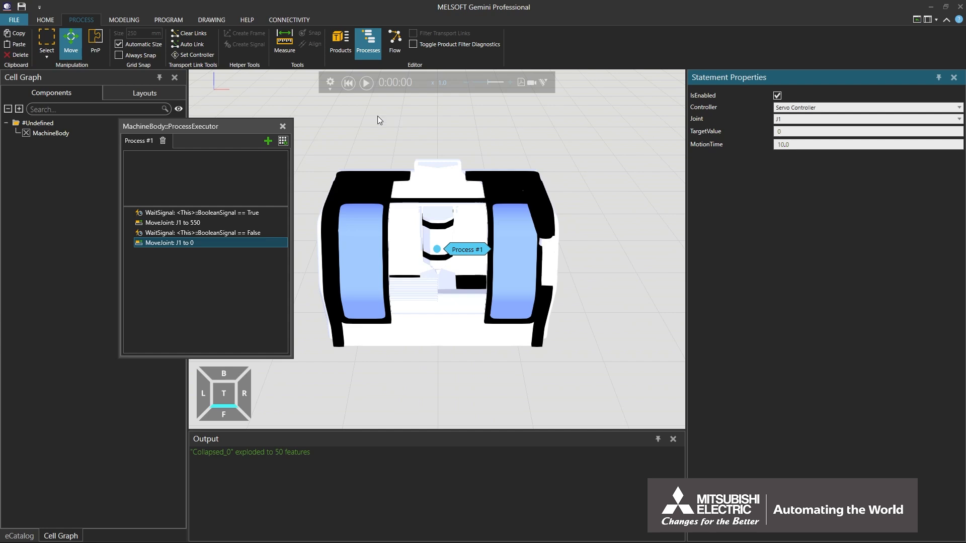
Display the MachineBody's signal connections in the 3D view and move its signal box up to the machine's upper front
{"action": "left_click", "coordinate": [49, 20]}
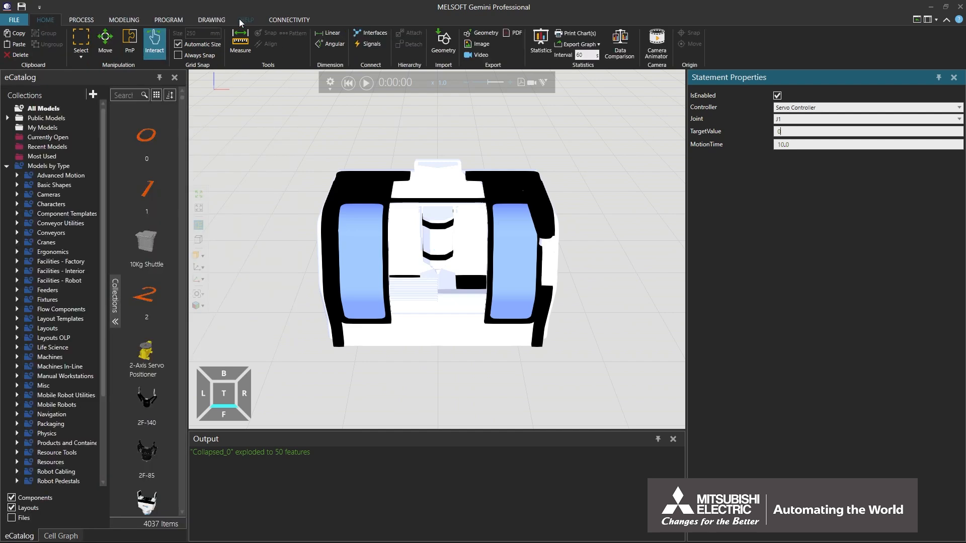
{"action": "left_click", "coordinate": [372, 44]}
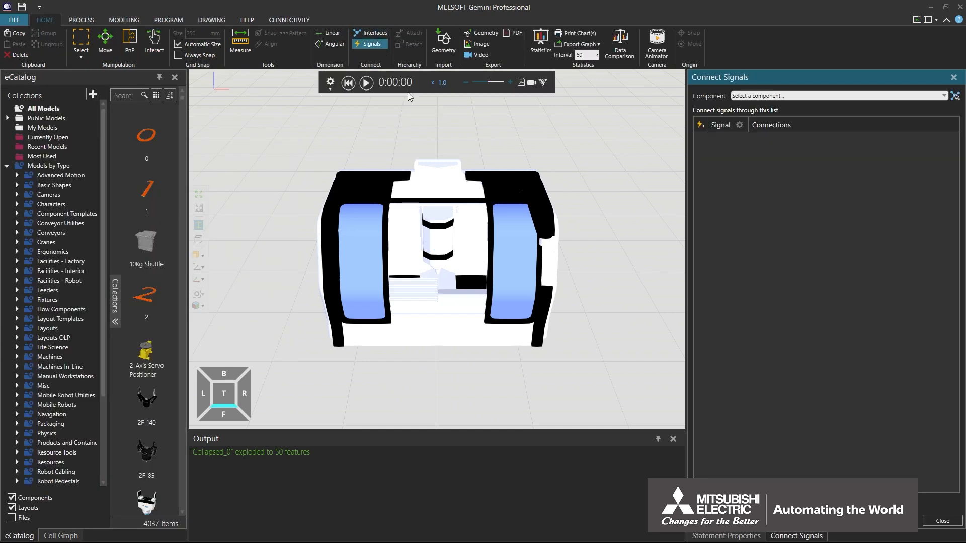
{"action": "left_click", "coordinate": [422, 194]}
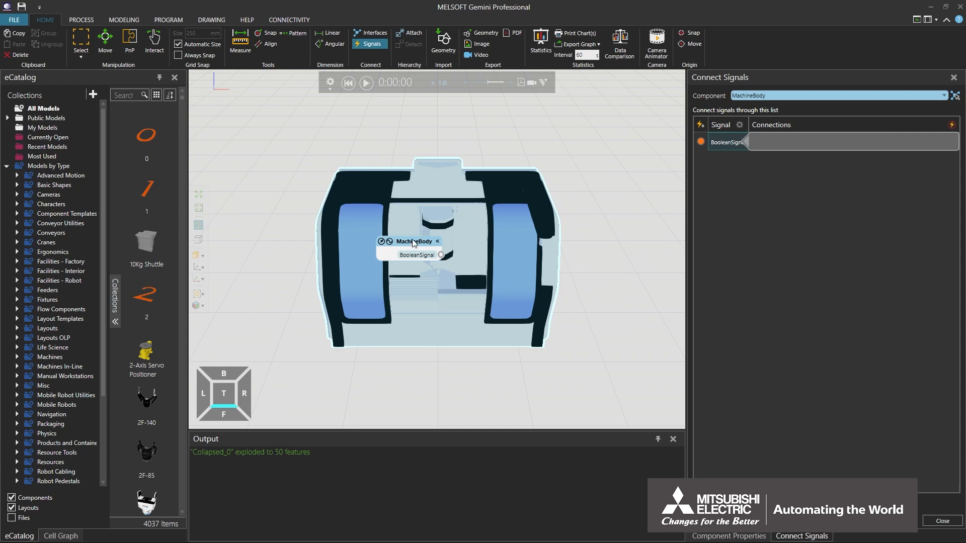
{"action": "left_click_drag", "start_coordinate": [416, 190], "coordinate": [429, 176]}
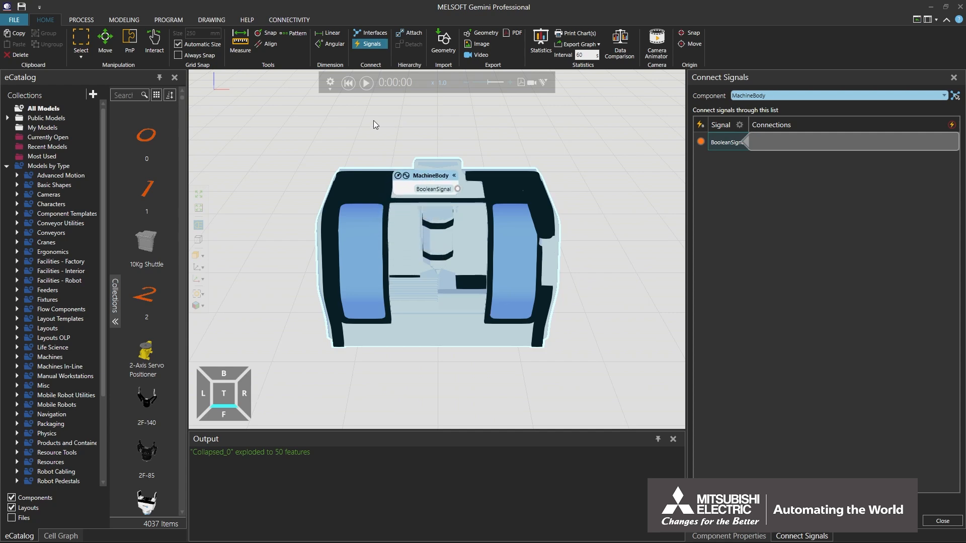
Run the simulation and switch BooleanSignal on and then off to test the door's movement
{"action": "left_click", "coordinate": [367, 82]}
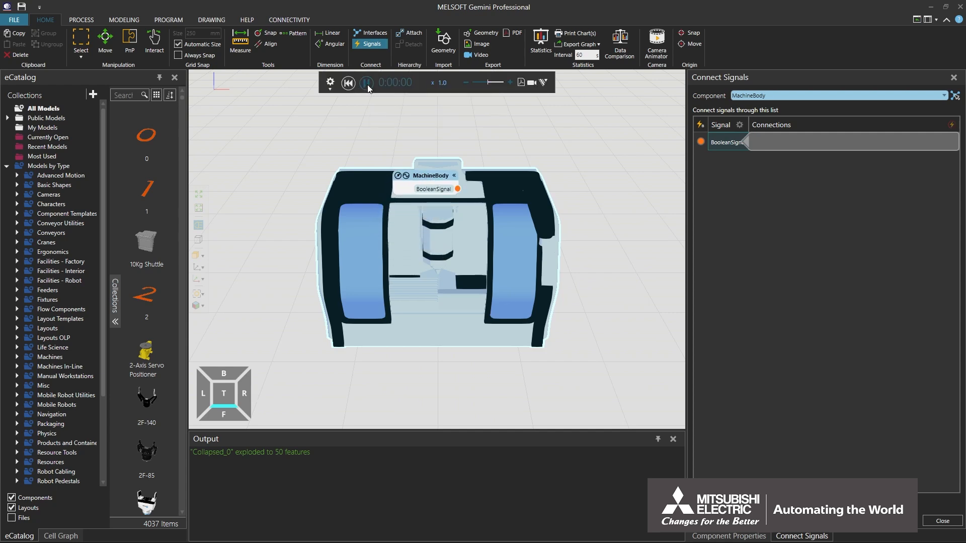
{"action": "left_click", "coordinate": [457, 189]}
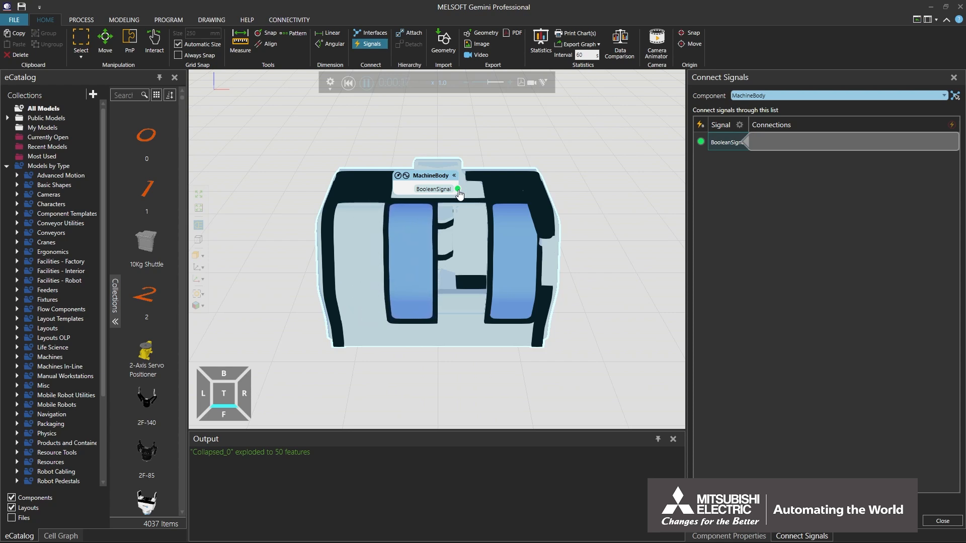
{"action": "left_click", "coordinate": [459, 189]}
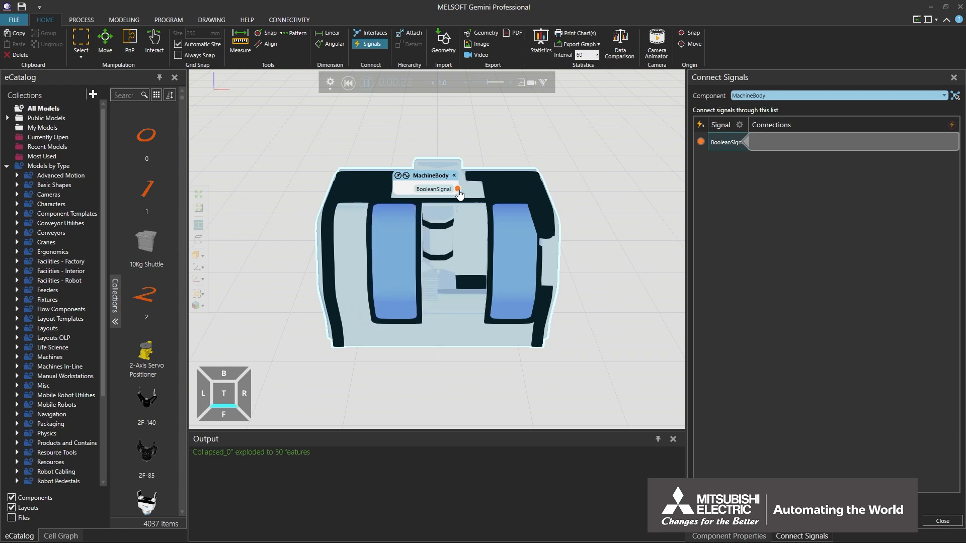